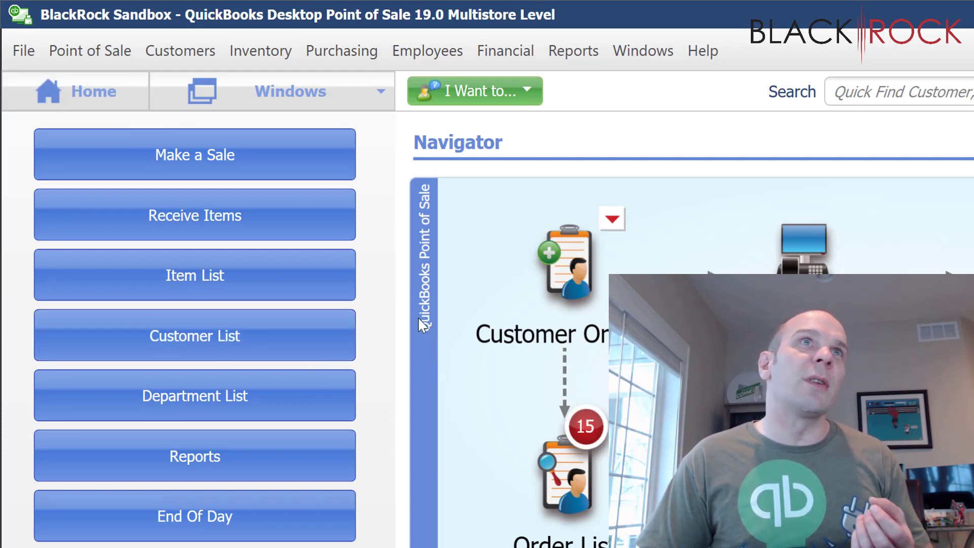
# Step: Open the company preferences and show the Multi-Store settings
pyautogui.click(24, 51)
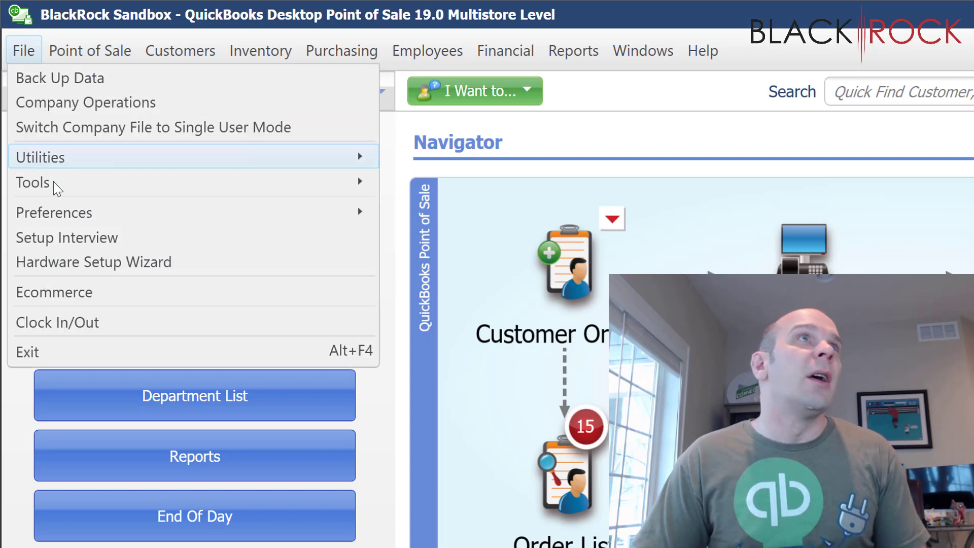
pyautogui.moveTo(70, 214)
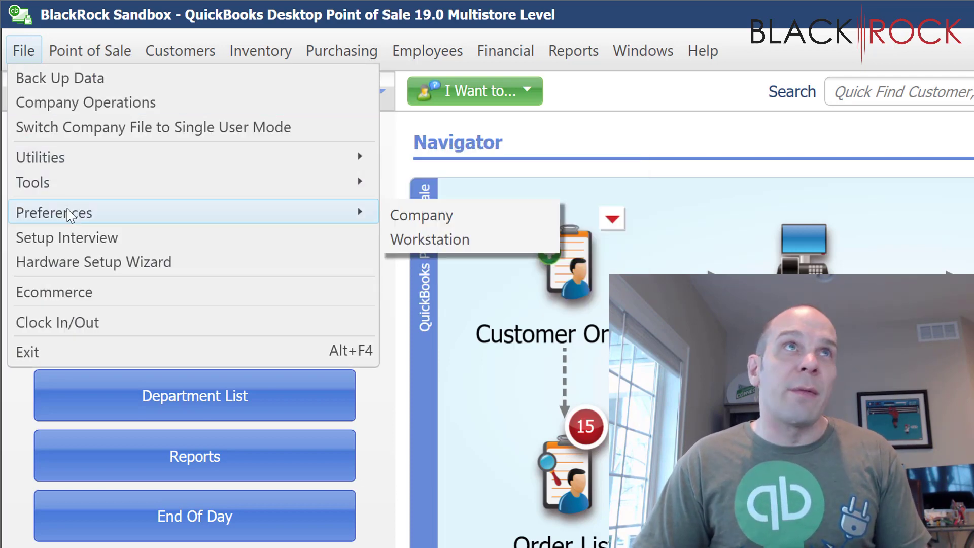
pyautogui.click(406, 216)
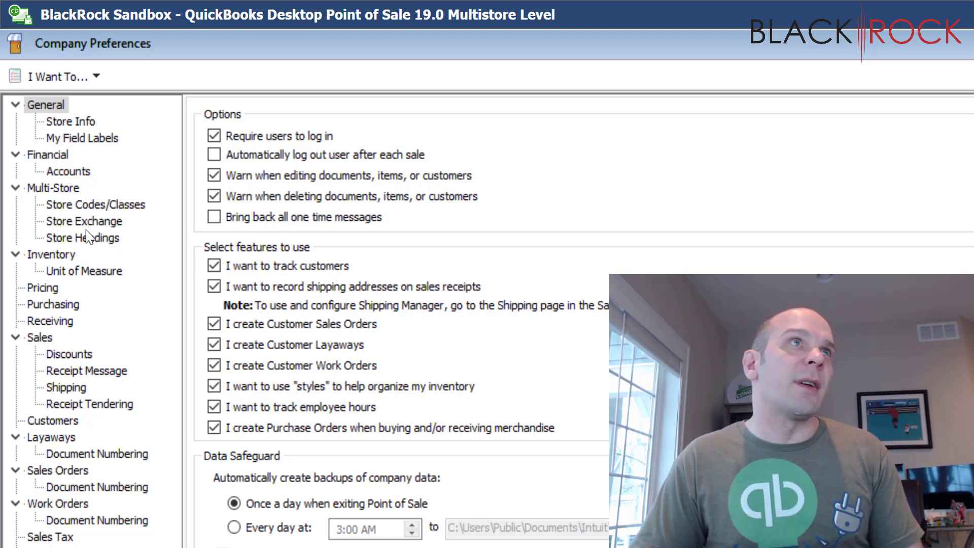
pyautogui.click(52, 188)
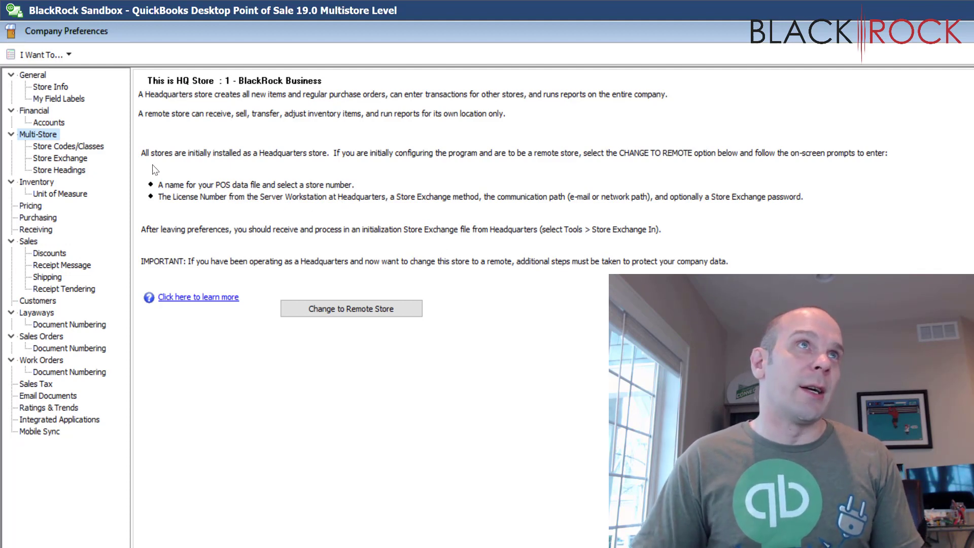
# Step: Set the number of stores in the company to 2 in the store codes and classes settings
pyautogui.click(94, 147)
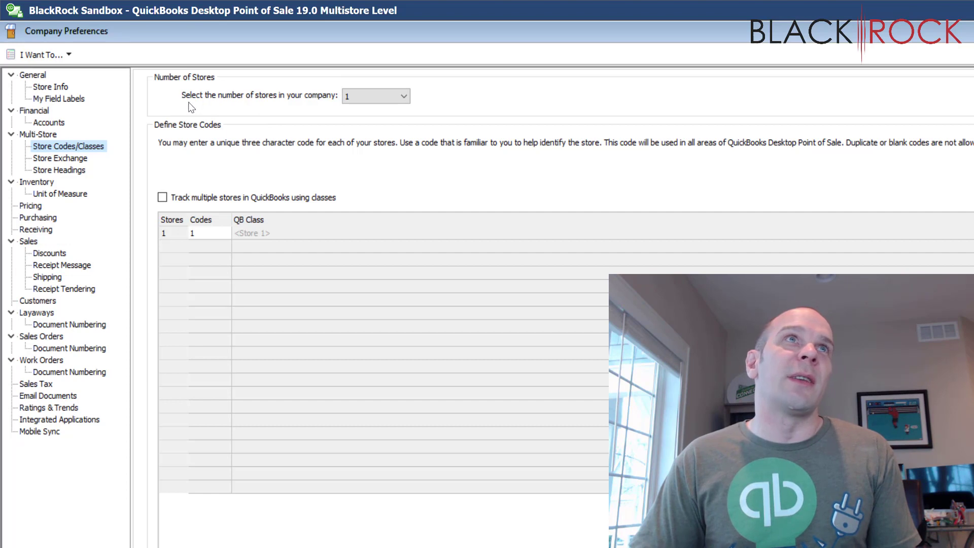
pyautogui.click(400, 102)
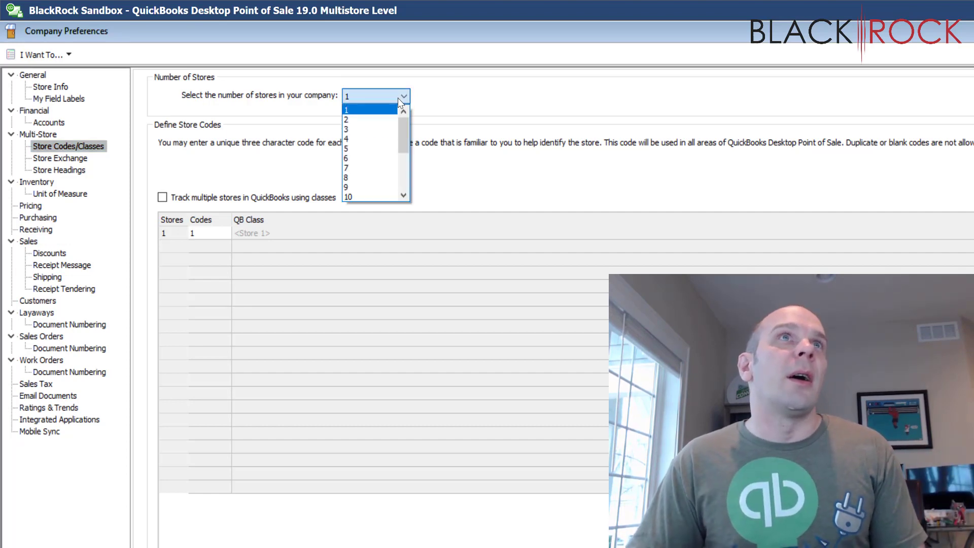
pyautogui.click(373, 120)
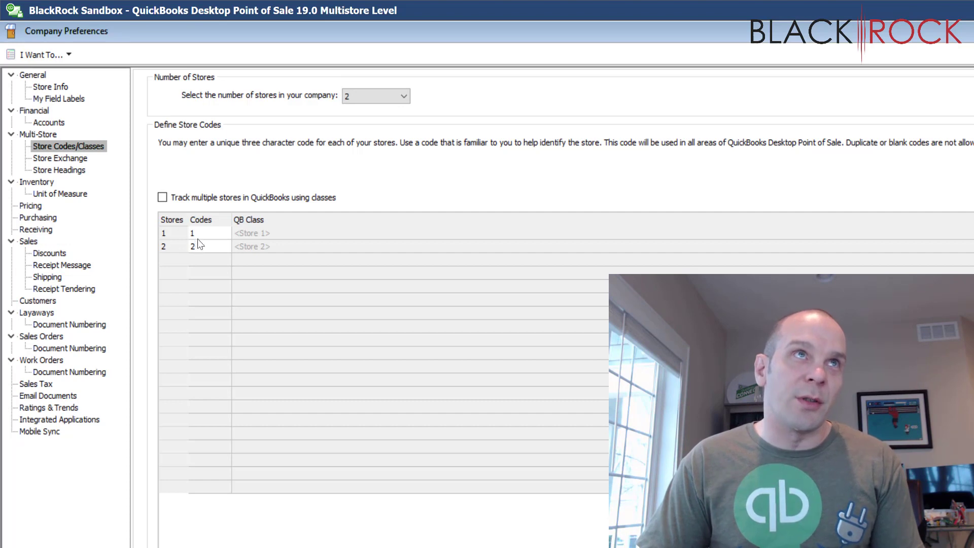
# Step: Set the code of store 1 to WAC in the store codes table
pyautogui.moveTo(198, 233); pyautogui.dragTo(184, 233)
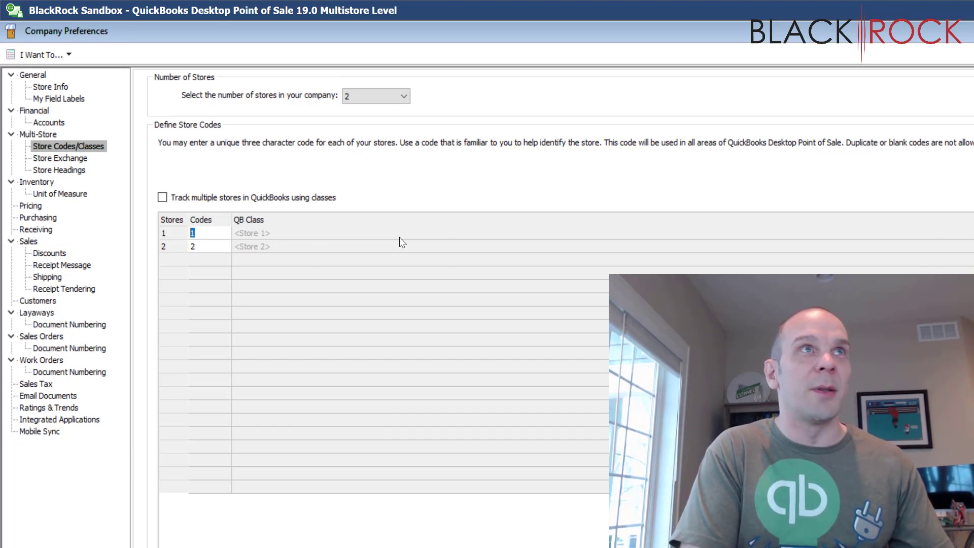
pyautogui.write('WAX')
pyautogui.press('BackSpace')
pyautogui.write('C')
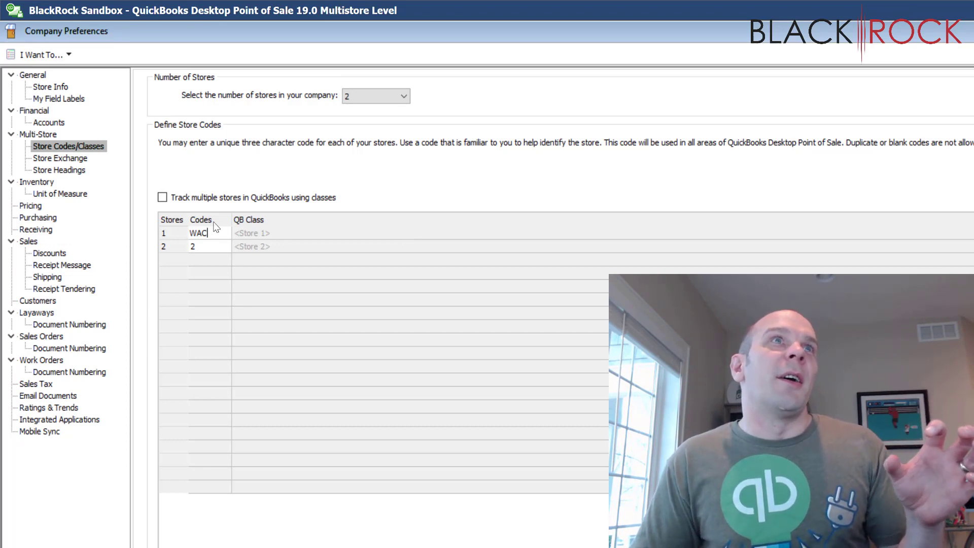
pyautogui.doubleClick(199, 232)
# Step: Set the code of store 2 to EDI in the store codes table
pyautogui.click(208, 248)
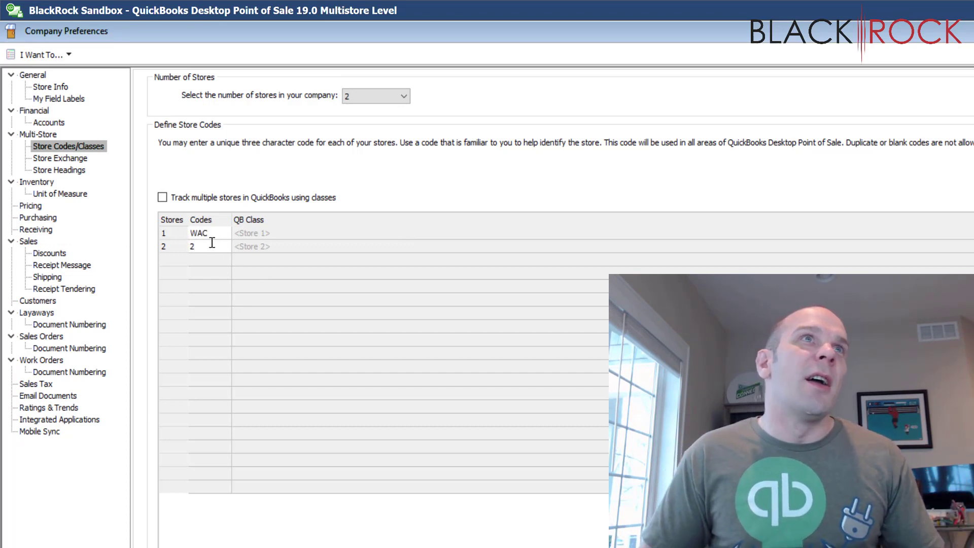
pyautogui.doubleClick(194, 246)
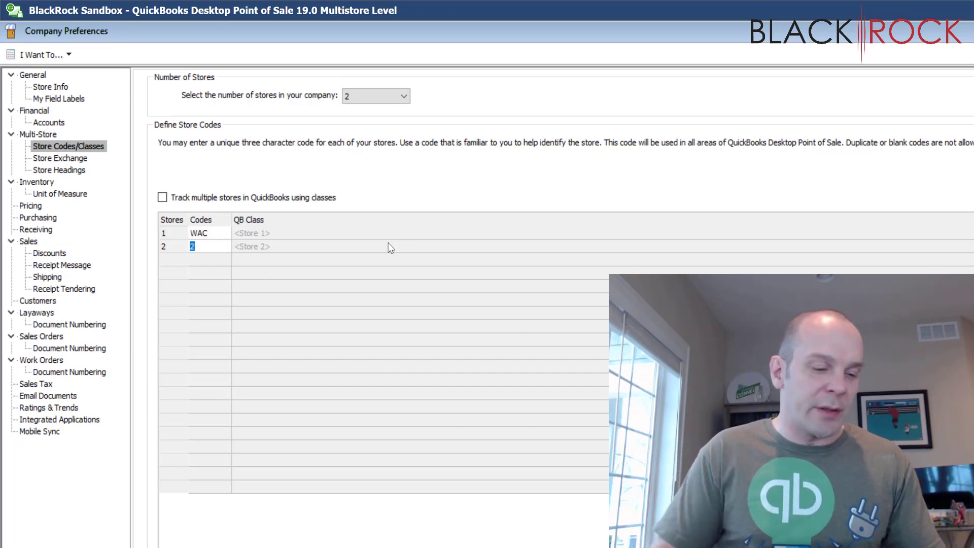
pyautogui.write('EDI')
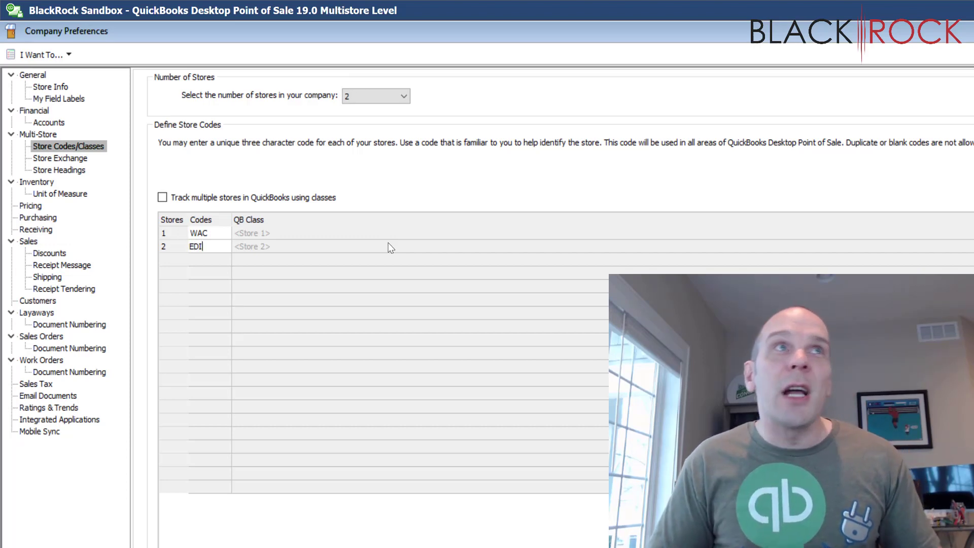
pyautogui.press('Tab')
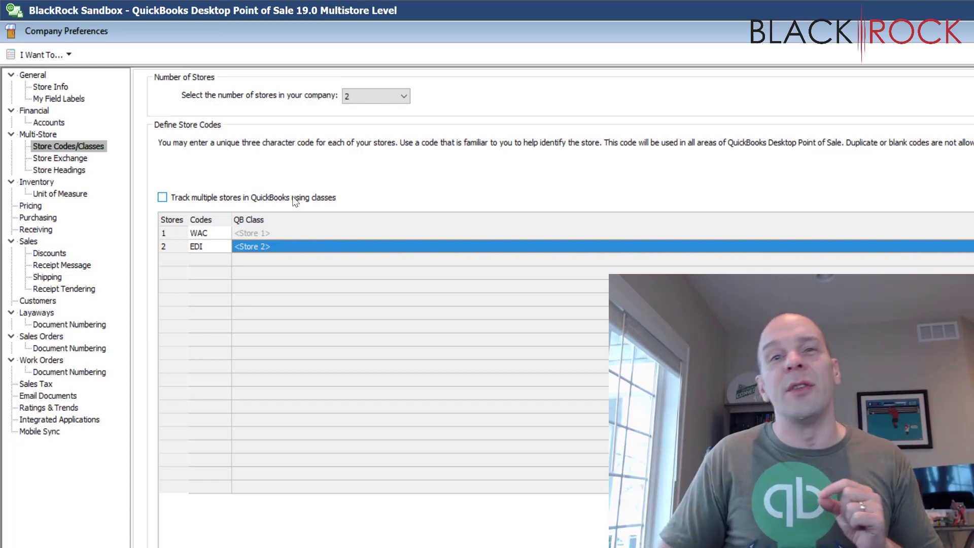
# Step: Enable tracking multiple stores in QuickBooks using classes and review the QB class choices for store 1
pyautogui.click(163, 198)
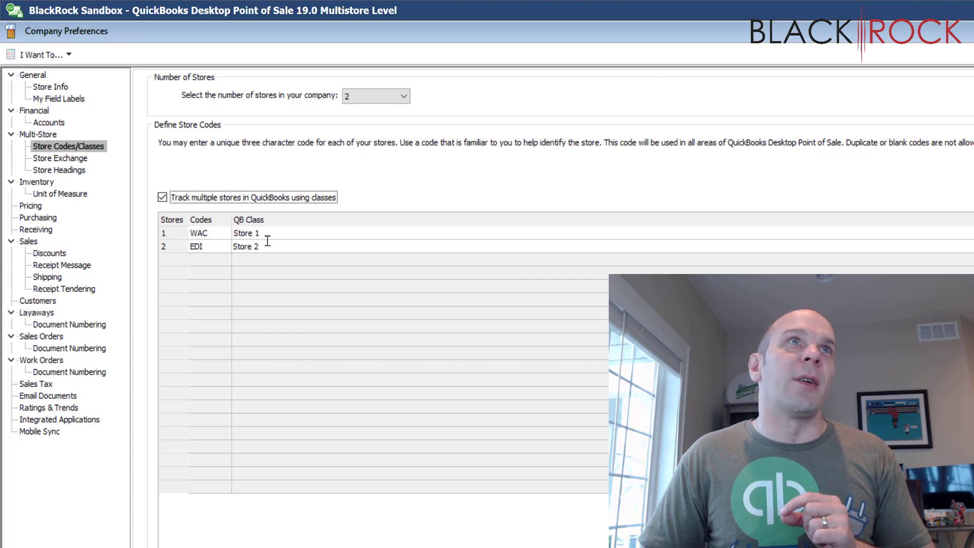
pyautogui.click(269, 234)
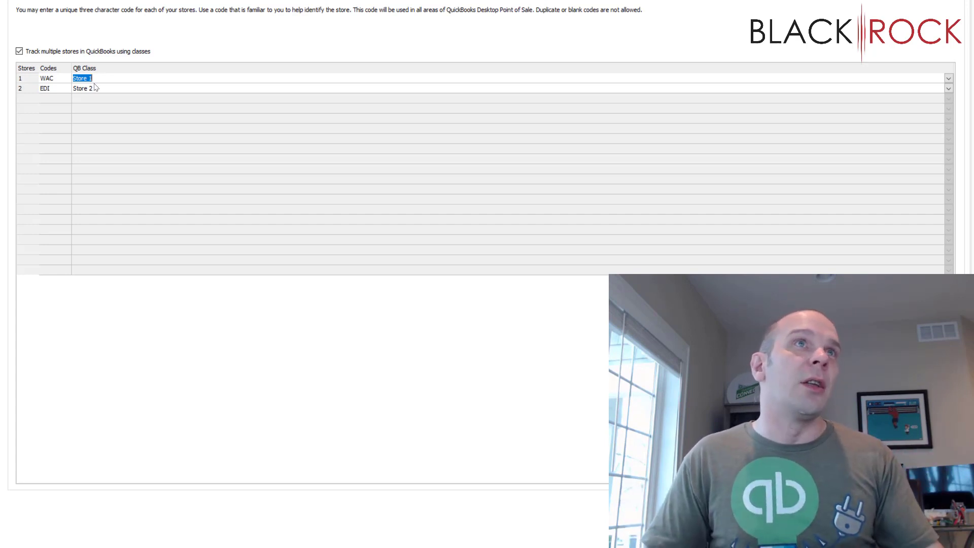
pyautogui.click(125, 74)
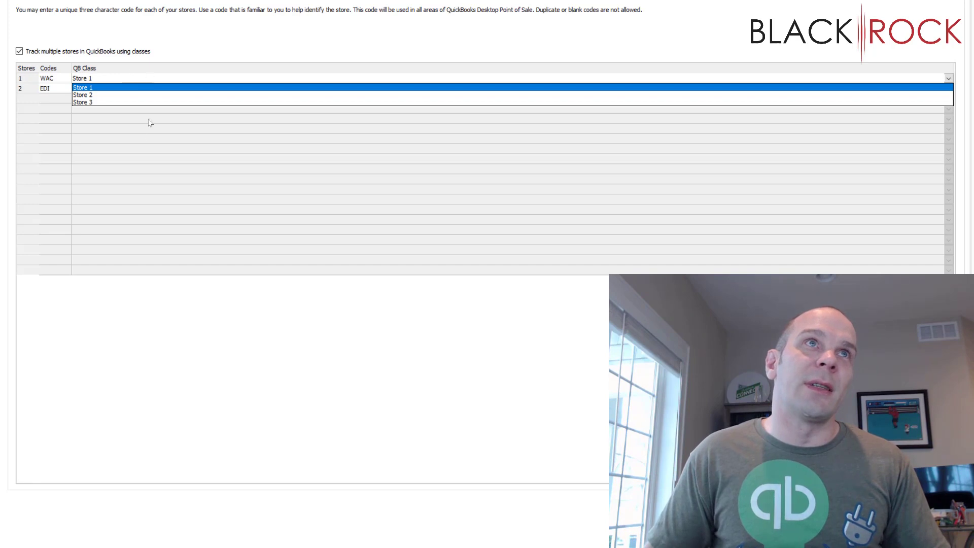
pyautogui.click(139, 139)
pyautogui.click(120, 82)
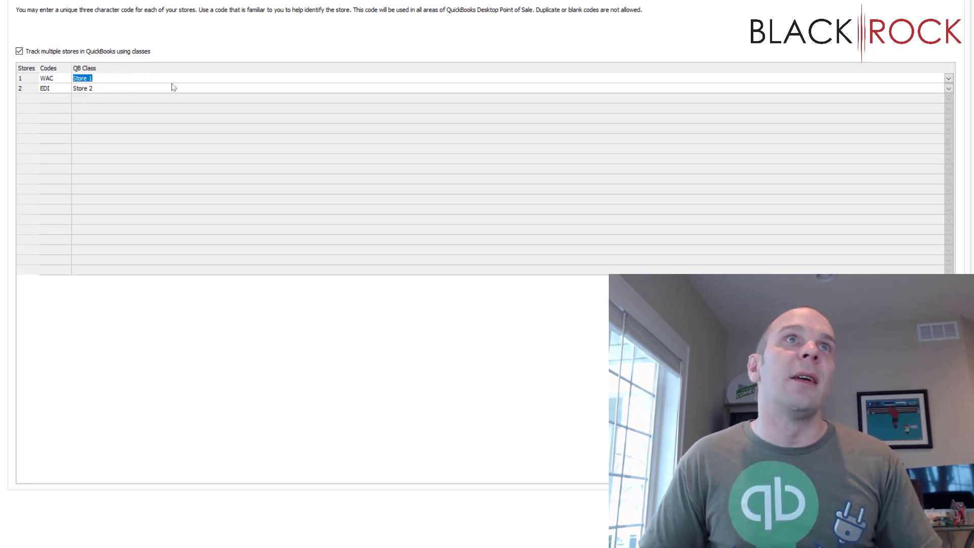
pyautogui.click(949, 78)
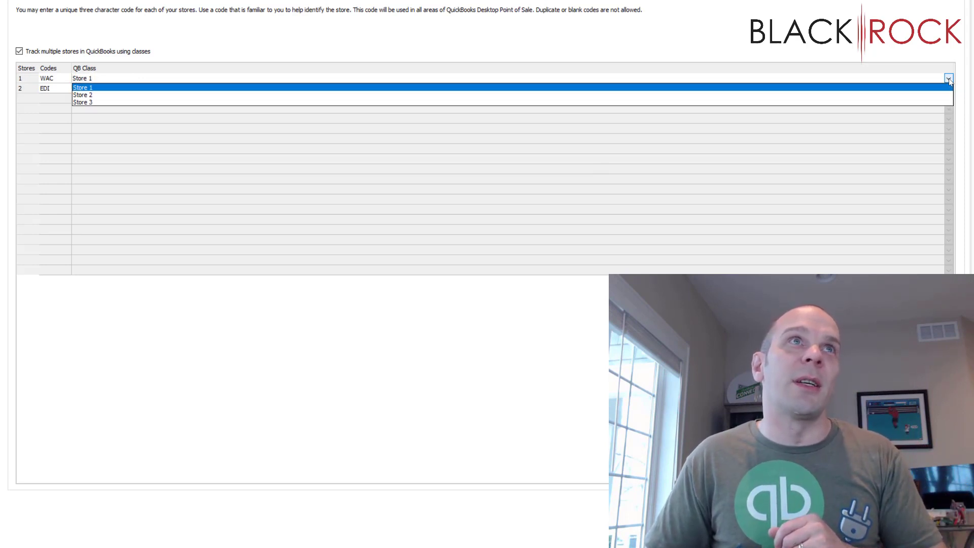
pyautogui.click(948, 78)
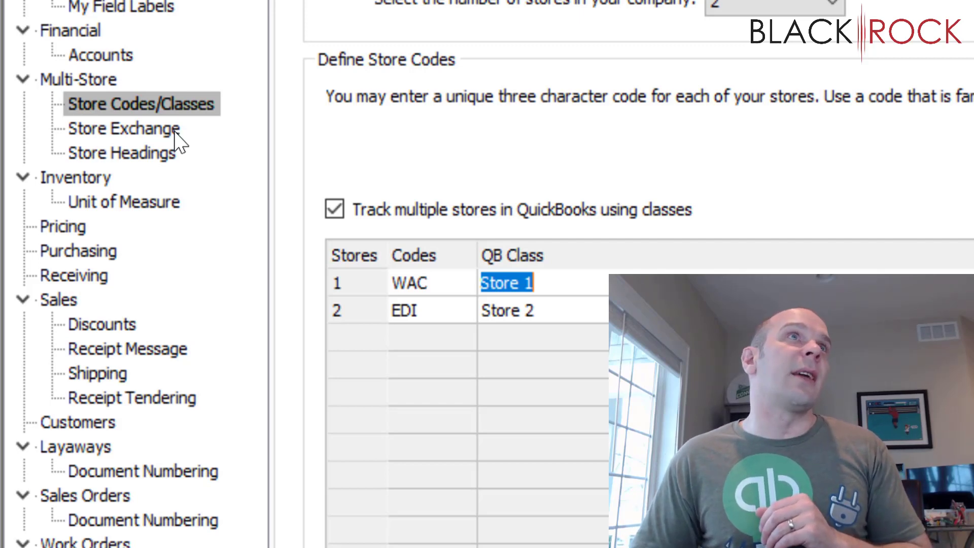
# Step: View the Store Exchange configuration and bring up the store headings of the EDI remote store
pyautogui.click(174, 130)
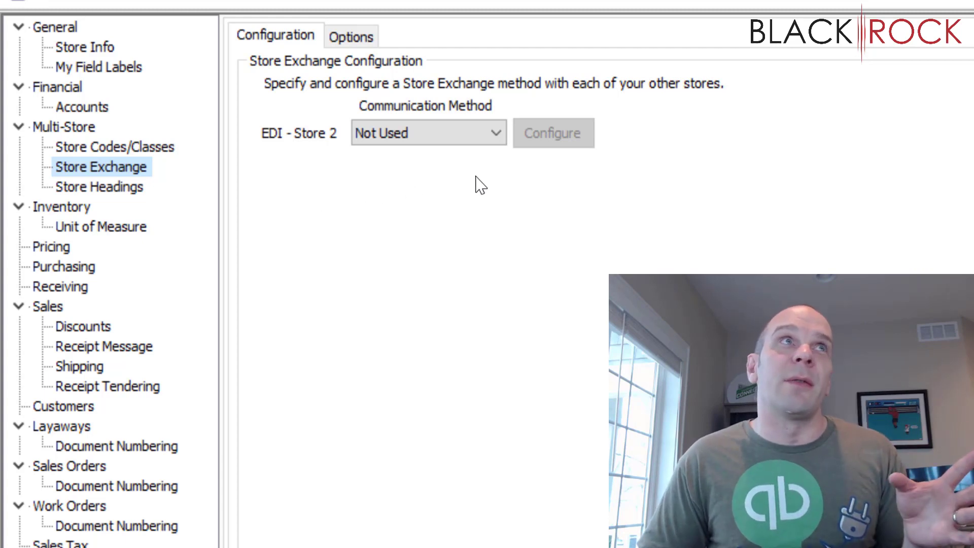
pyautogui.click(154, 190)
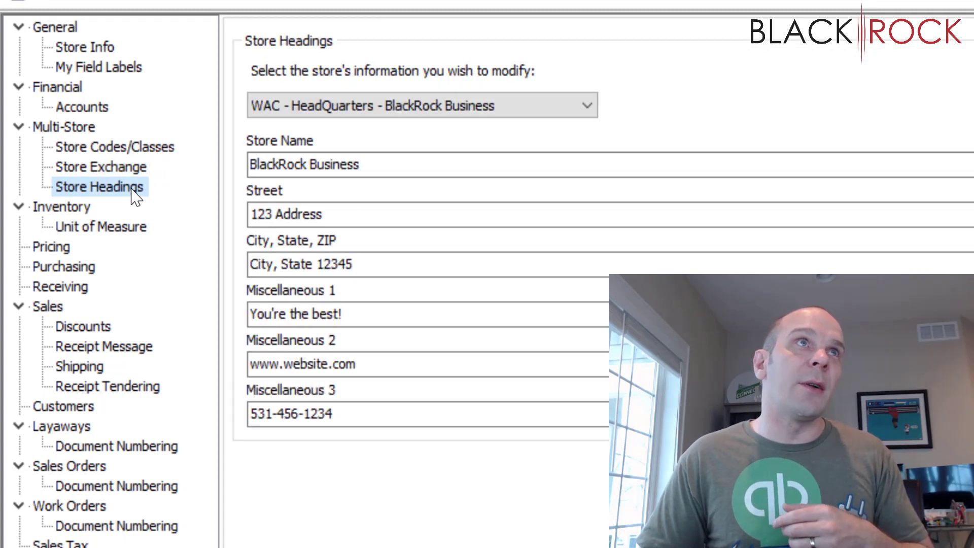
pyautogui.click(315, 115)
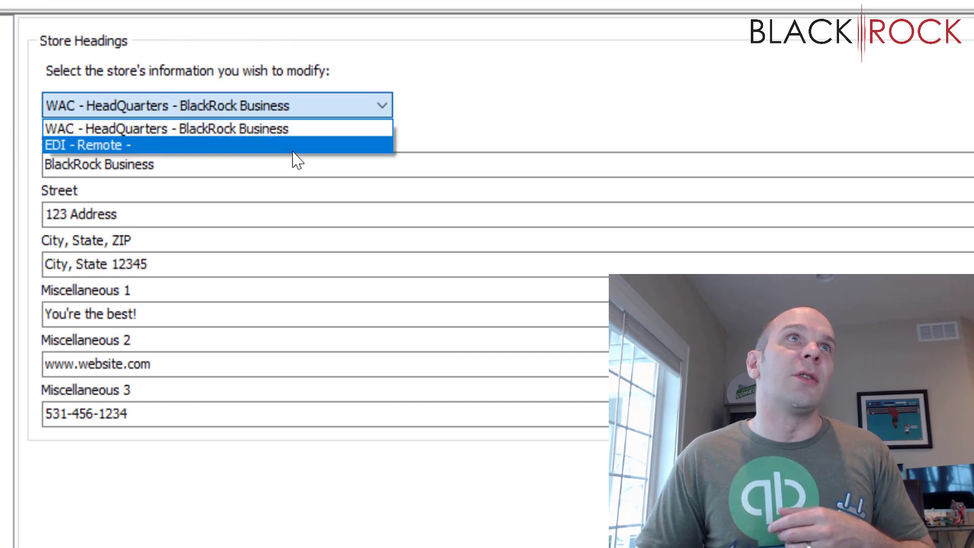
pyautogui.click(314, 144)
pyautogui.click(256, 158)
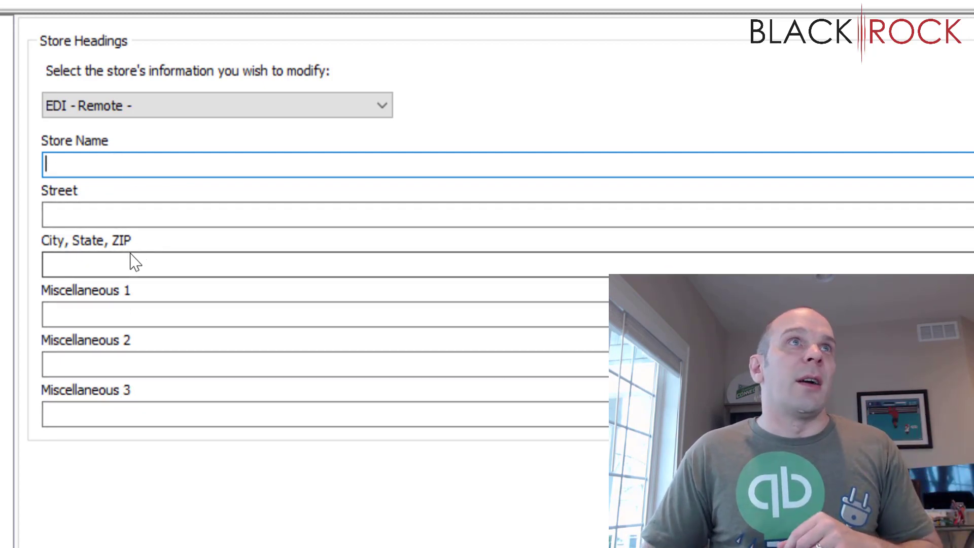
# Step: Fill in the EDI store's heading with "Welcome!" in Miscellaneous 1, a contact number in Miscellaneous 2 and an e-mail address in Miscellaneous 3
pyautogui.click(272, 315)
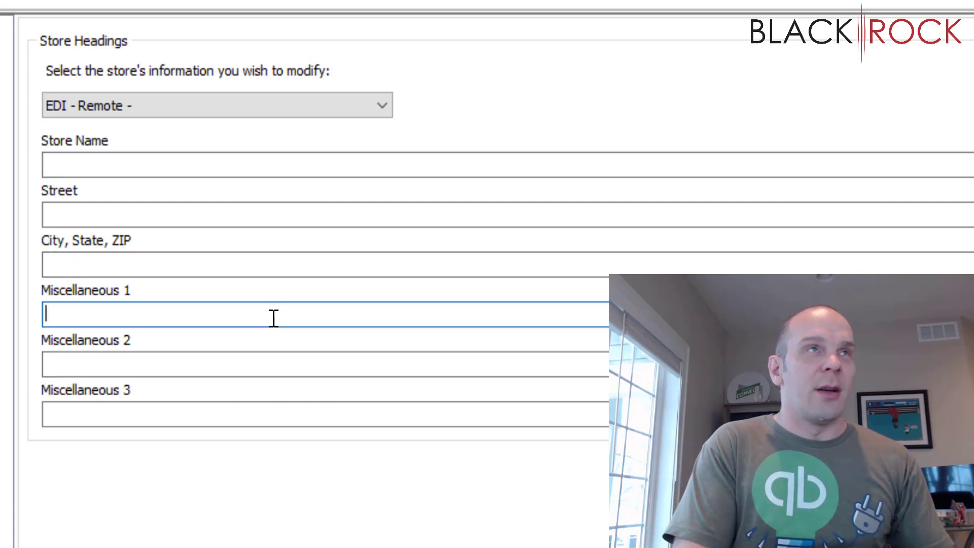
pyautogui.write('Welcome!')
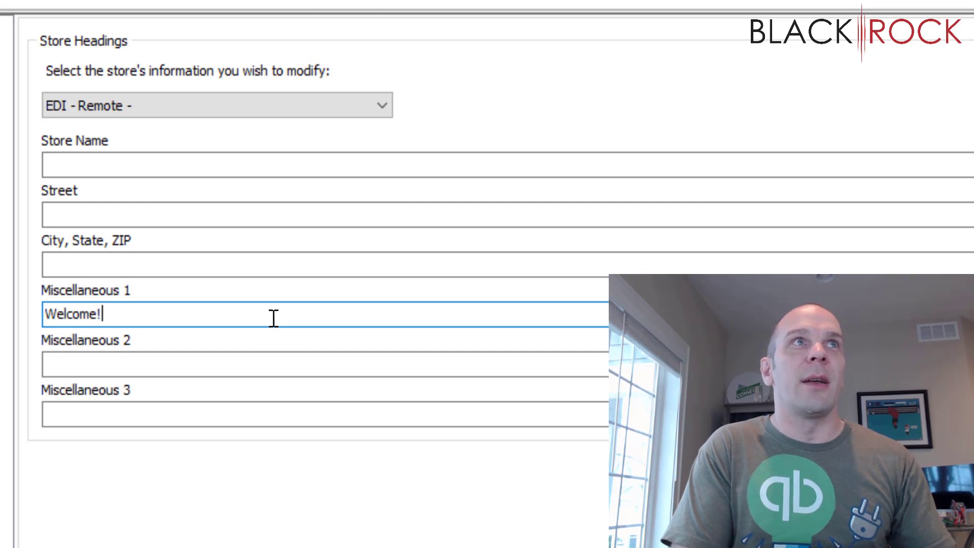
pyautogui.press('Tab')
pyautogui.write('65462165')
pyautogui.press('Tab')
pyautogui.write('email@some')
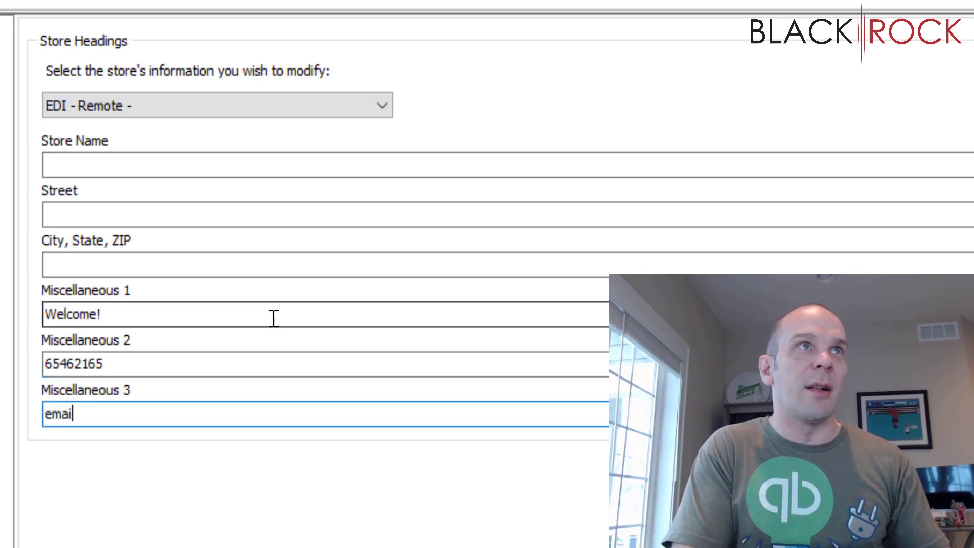
pyautogui.write('.com')
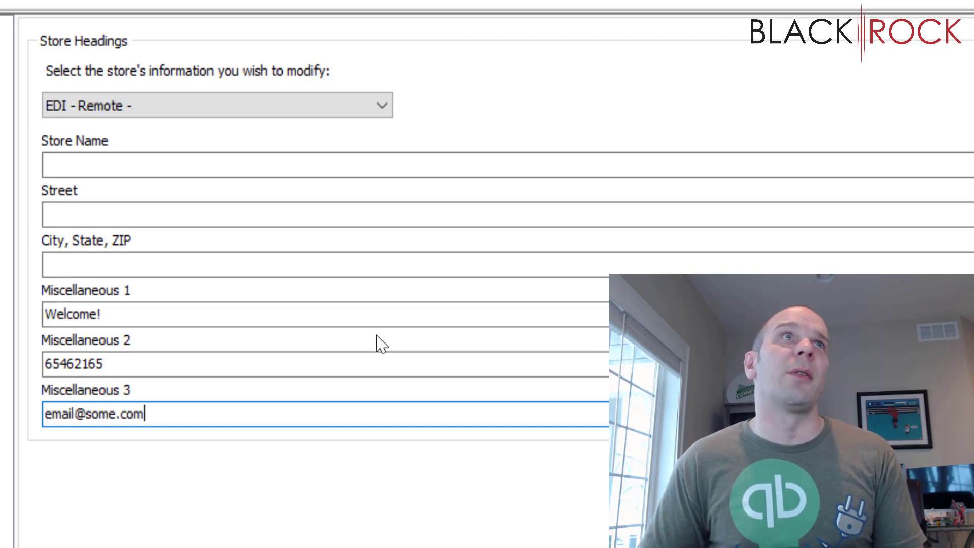
# Step: Review the WAC headquarters store's headings and recheck the Store Exchange and main Multi-Store preference pages
pyautogui.click(370, 99)
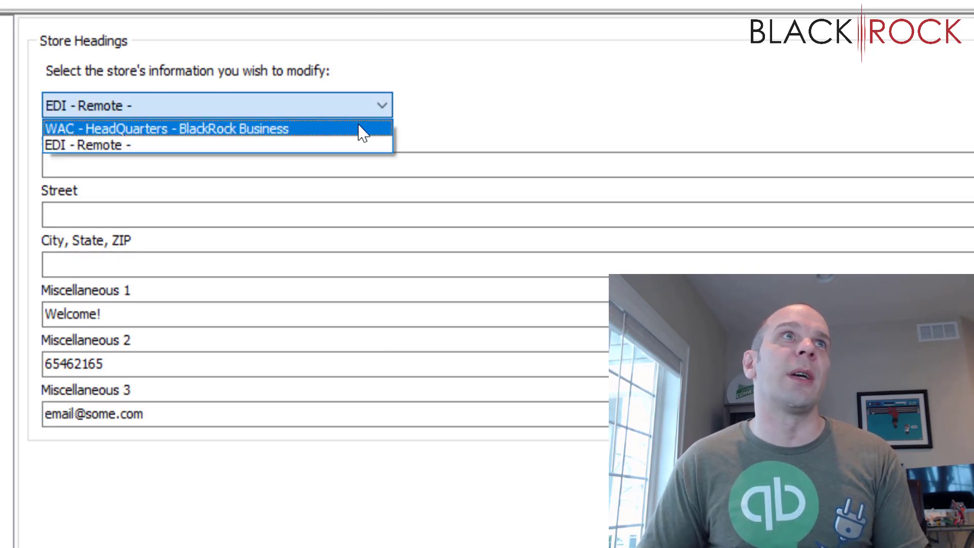
pyautogui.click(362, 130)
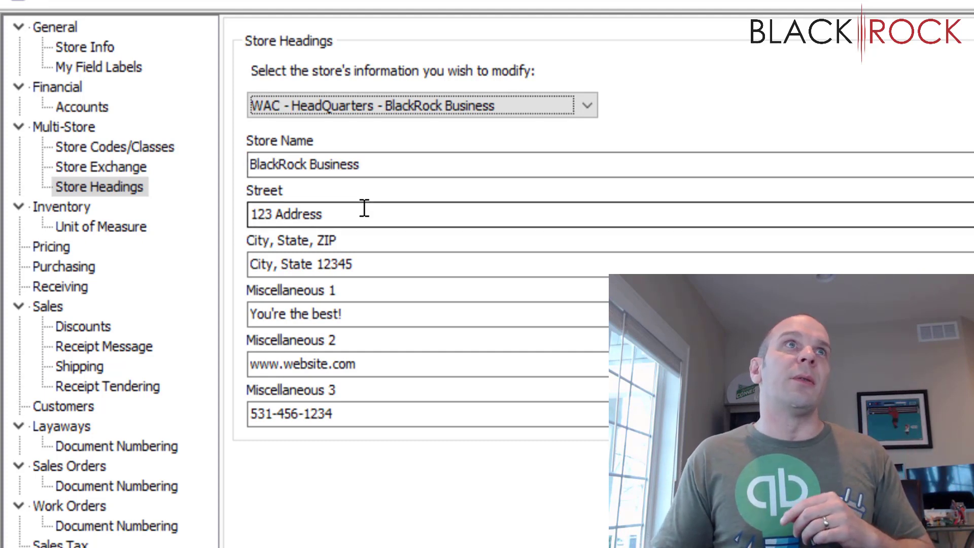
pyautogui.click(133, 167)
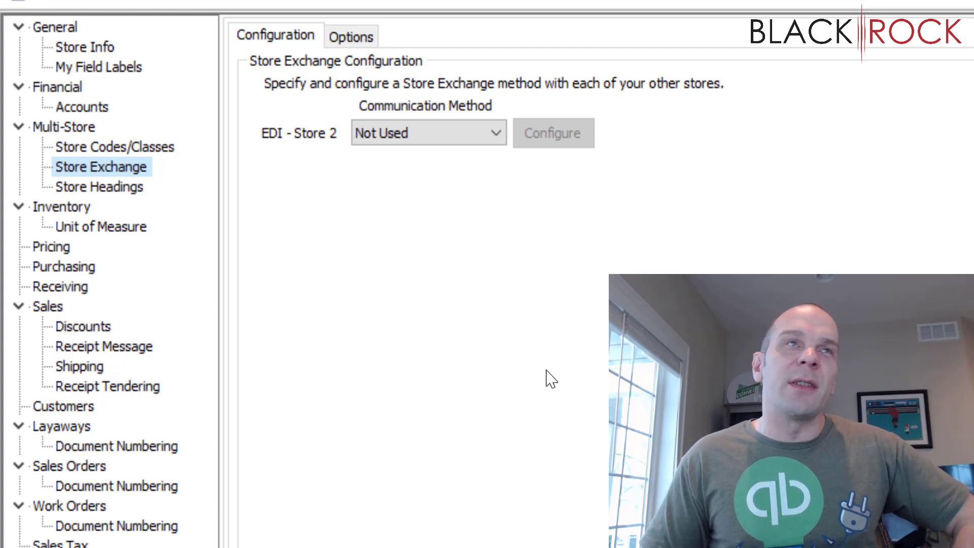
pyautogui.click(88, 128)
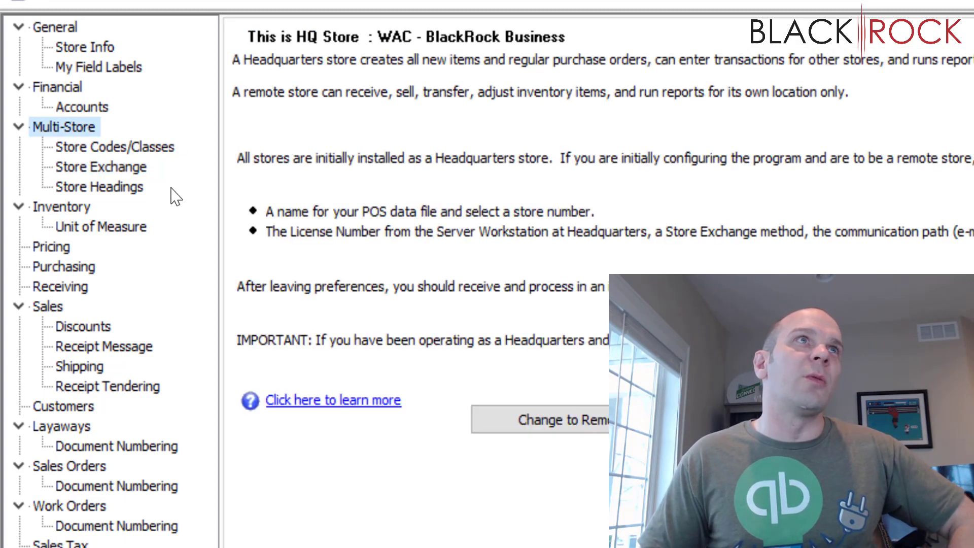